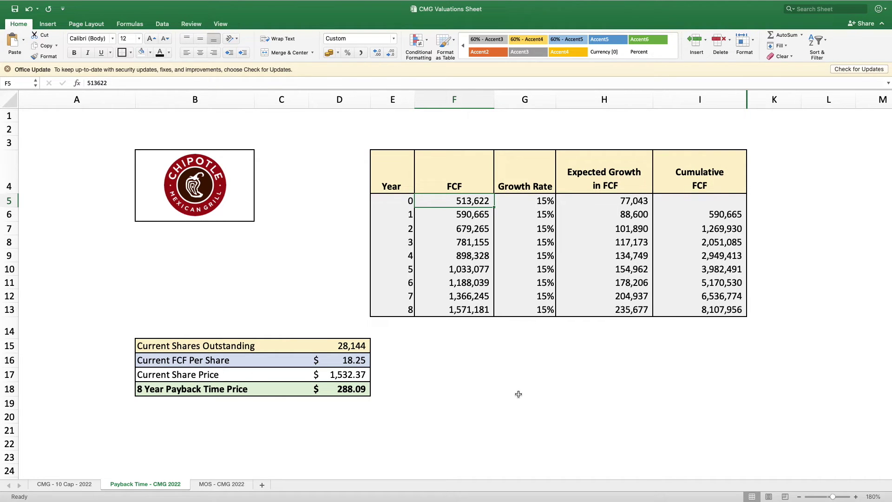
- Examine the projected FCF formulas for years 1 to 8 and the year 8 cumulative FCF formula
{"action": "key", "text": "Down"}
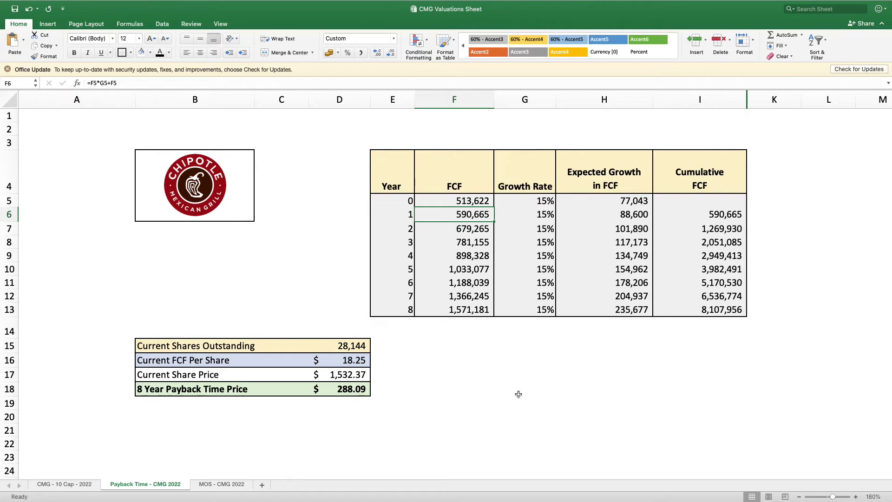
{"action": "key", "text": "Down"}
{"action": "key", "text": "Down"}
{"action": "key", "text": "Down"}
{"action": "key", "text": "Down"}
{"action": "key", "text": "Down"}
{"action": "key", "text": "Down"}
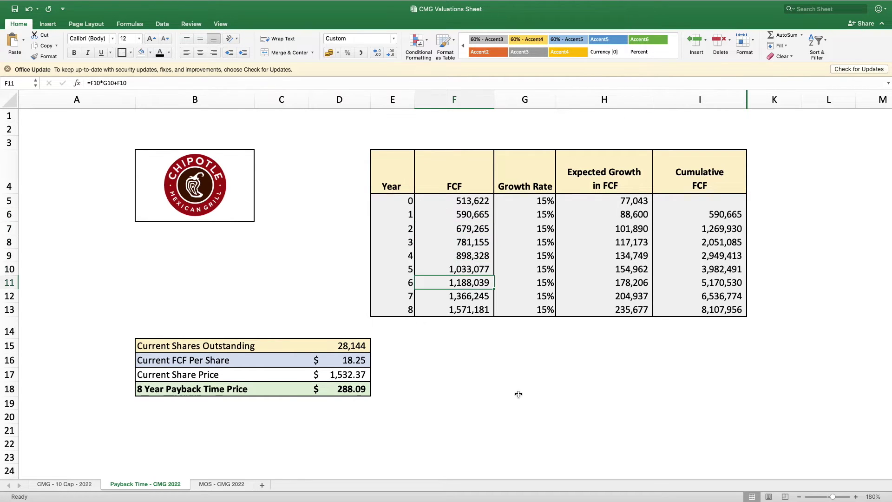
{"action": "key", "text": "Down"}
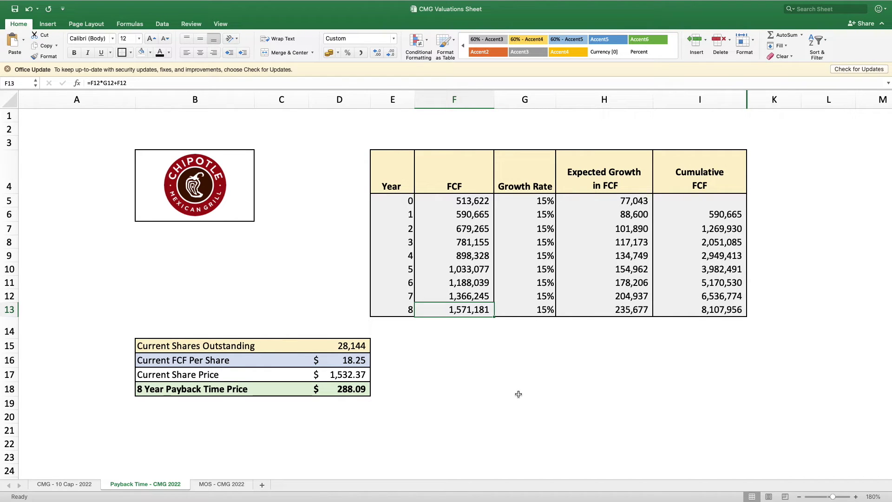
{"action": "left_click", "coordinate": [712, 308]}
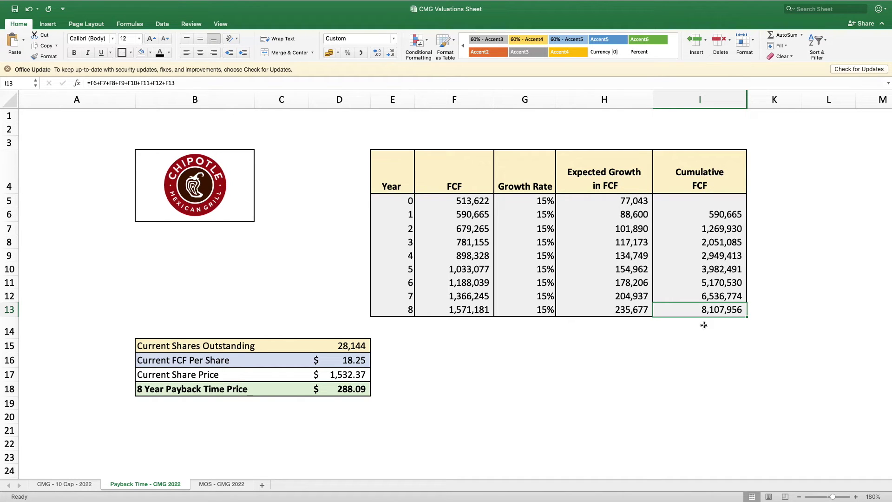
- Review the shares outstanding, the FCF per share formula, and how the 8-year payback time price derives from cumulative FCF
{"action": "left_click", "coordinate": [354, 346]}
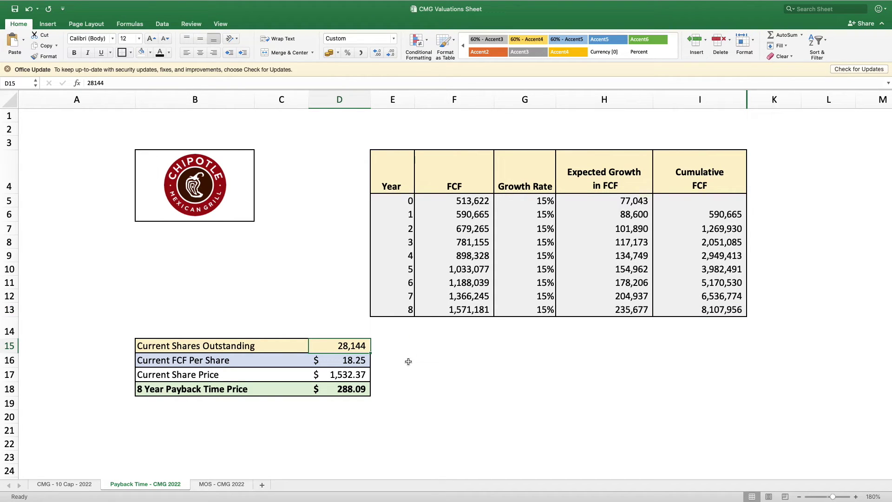
{"action": "left_click", "coordinate": [355, 361]}
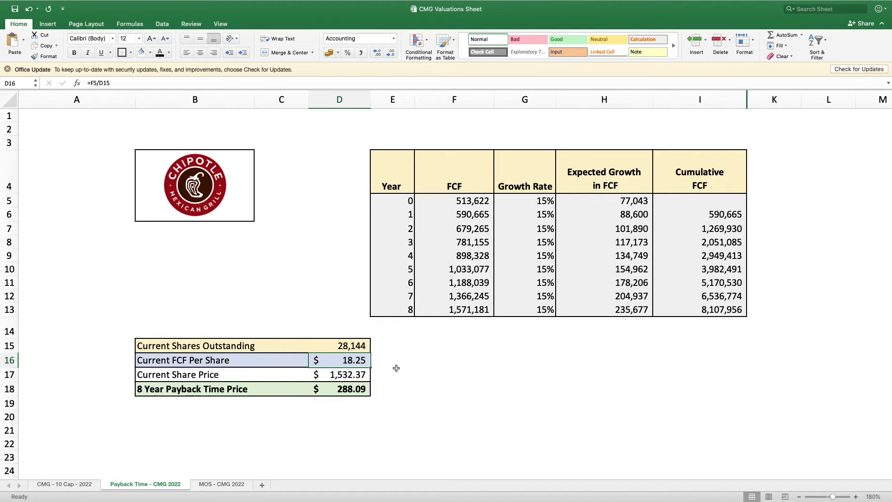
{"action": "left_click", "coordinate": [345, 390]}
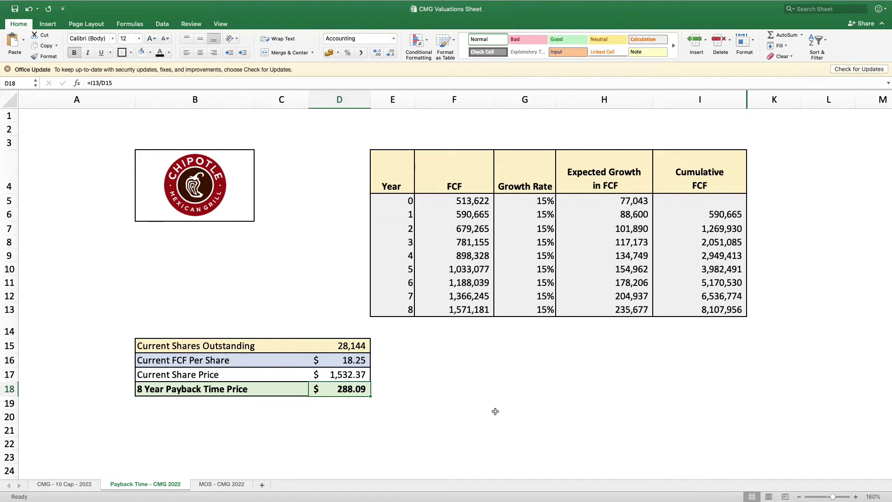
{"action": "left_click", "coordinate": [721, 314]}
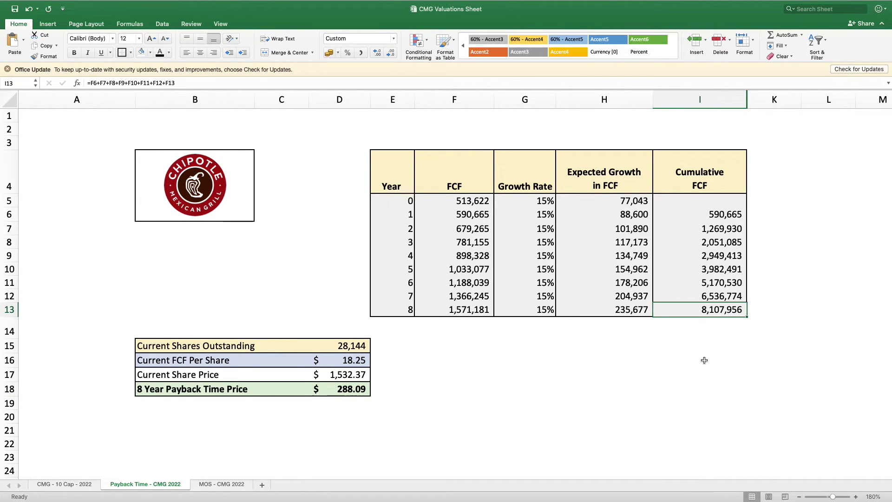
{"action": "left_click", "coordinate": [350, 344]}
{"action": "left_click", "coordinate": [357, 390]}
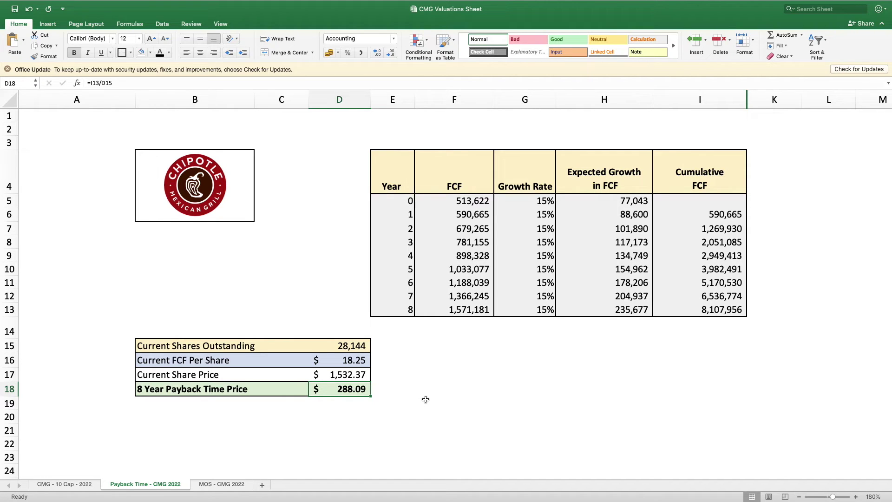
- Set the growth rate to 20% for every year from 0 to 8 in the payback time table
{"action": "left_click", "coordinate": [531, 200]}
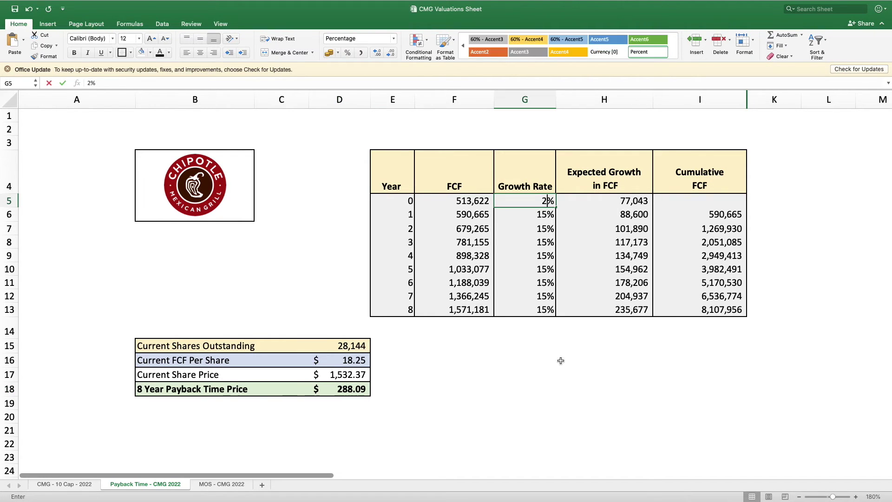
{"action": "type", "text": "20"}
{"action": "left_click", "coordinate": [530, 215]}
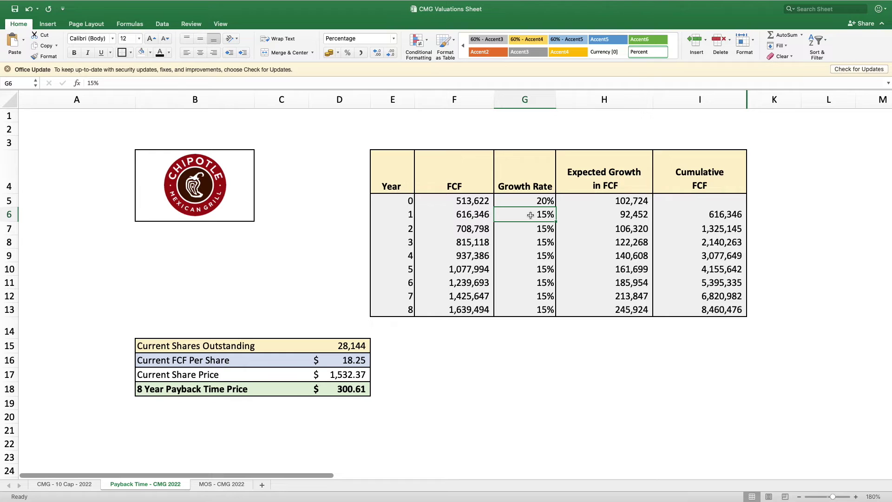
{"action": "type", "text": "20"}
{"action": "key", "text": "Return"}
{"action": "left_click", "coordinate": [547, 219]}
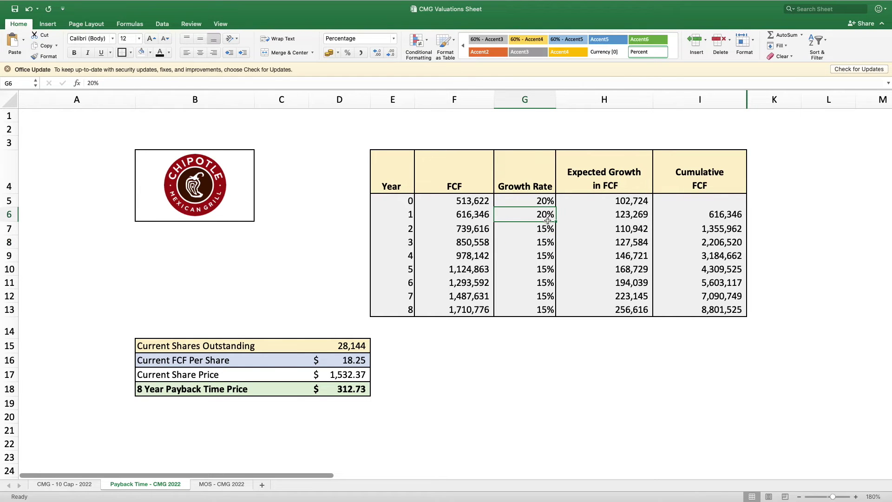
{"action": "left_click_drag", "start_coordinate": [548, 220], "coordinate": [550, 314]}
{"action": "left_click", "coordinate": [371, 402]}
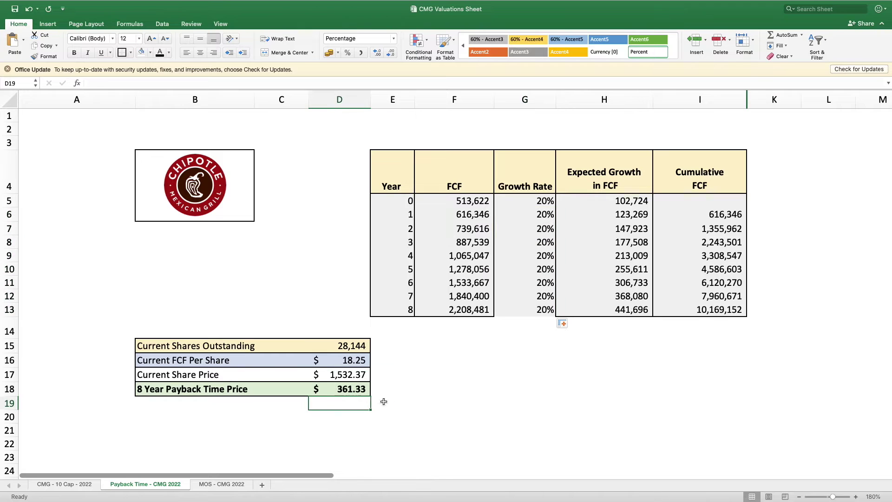
{"action": "key", "text": "Up"}
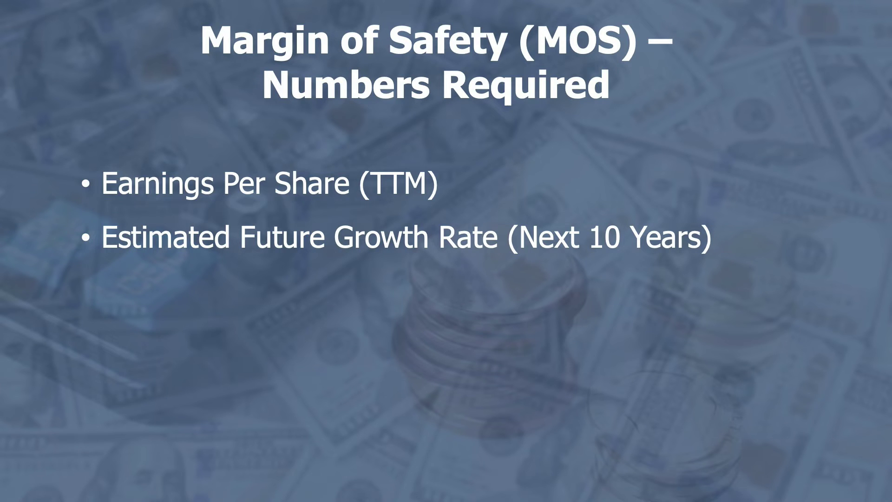
{"action": "key", "text": "Right"}
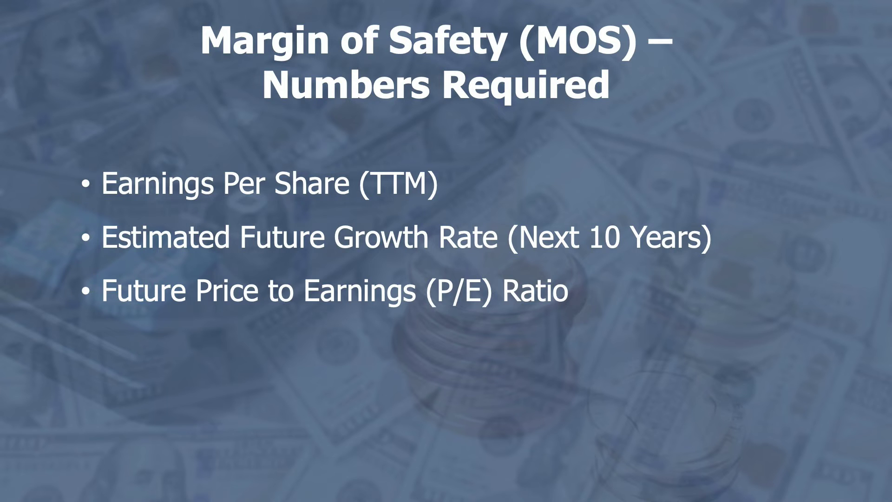
{"action": "key", "text": "Right"}
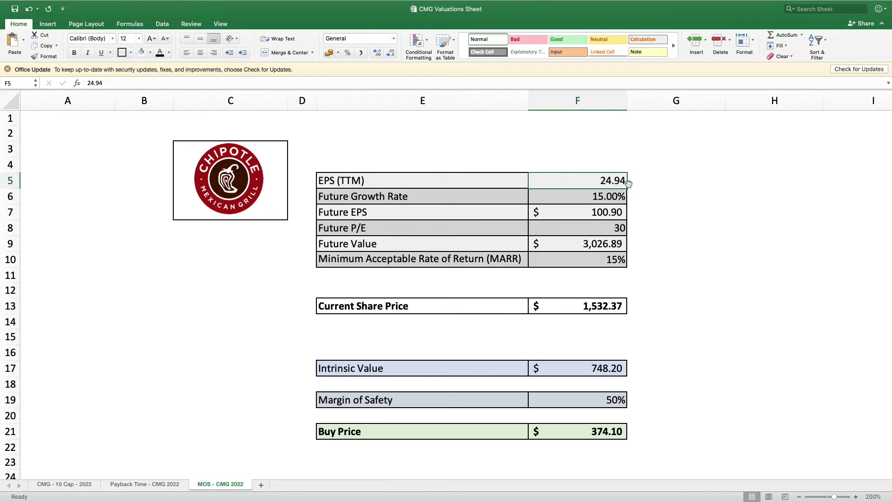
- Examine the EPS (TTM), the future growth rate, and the Future EPS formula on the MOS sheet
{"action": "key", "text": "Down"}
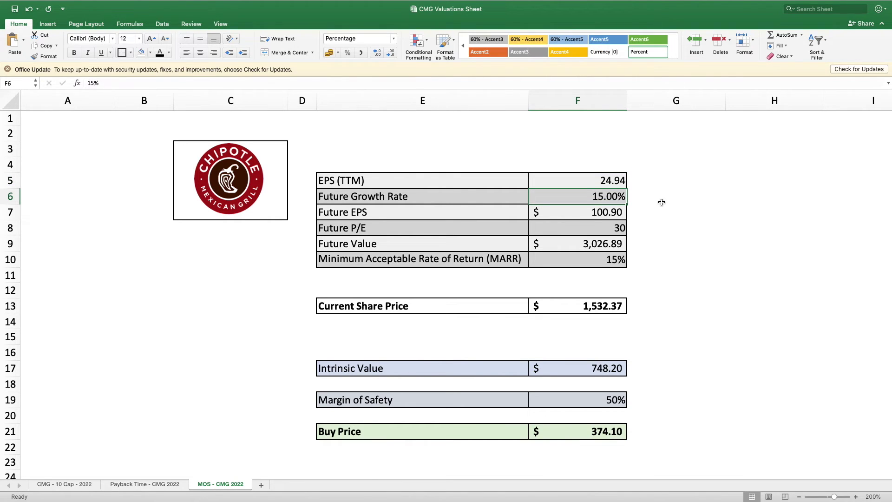
{"action": "key", "text": "Down"}
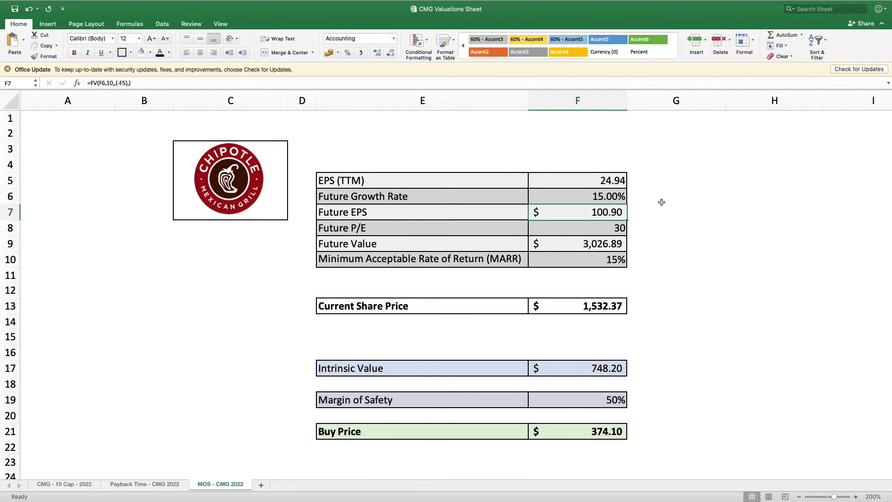
{"action": "left_click", "coordinate": [611, 181]}
{"action": "left_click", "coordinate": [606, 212]}
{"action": "left_click", "coordinate": [614, 180]}
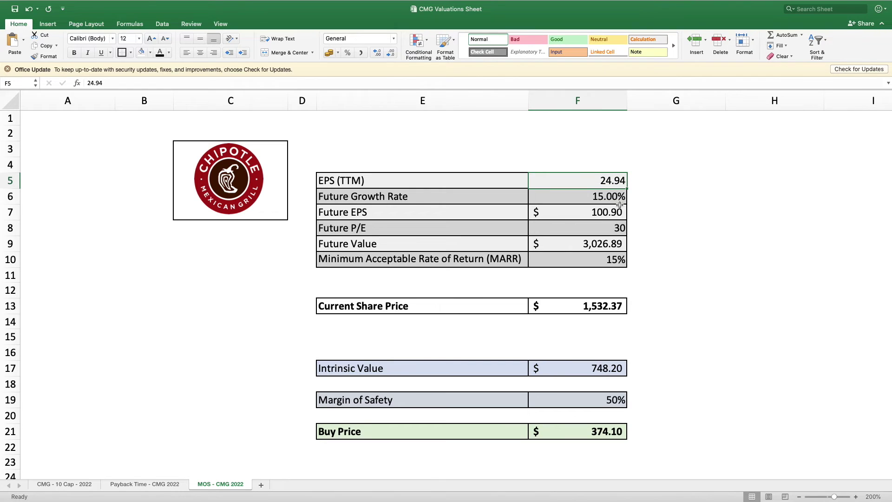
{"action": "left_click", "coordinate": [613, 198]}
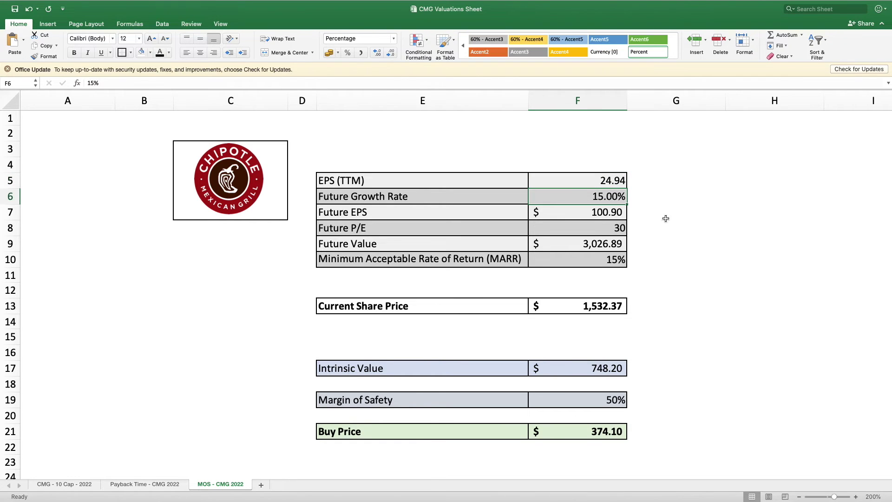
{"action": "left_click", "coordinate": [598, 215]}
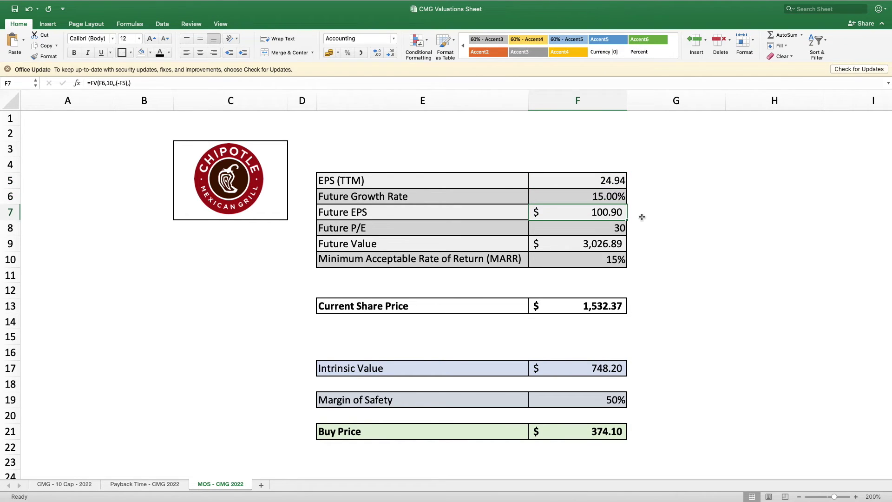
- Review the MOS inputs and formulas from Future P/E through Buy Price, and compare with the current share price
{"action": "key", "text": "Down"}
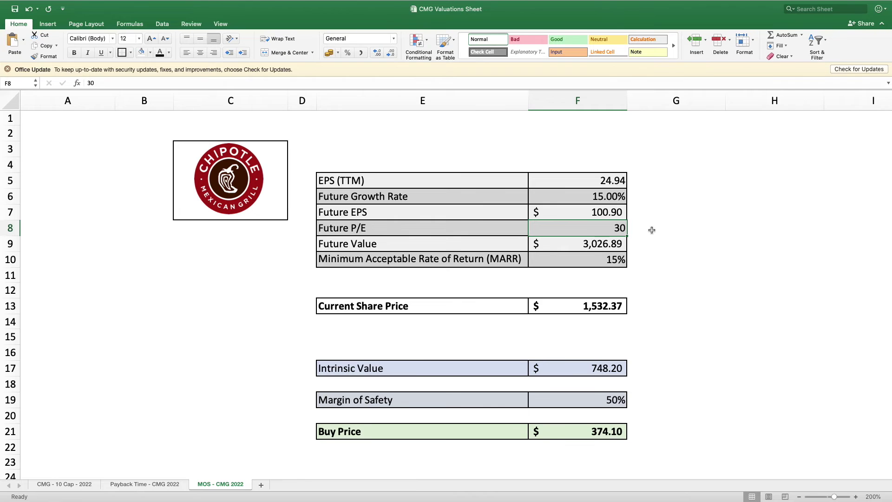
{"action": "key", "text": "Down"}
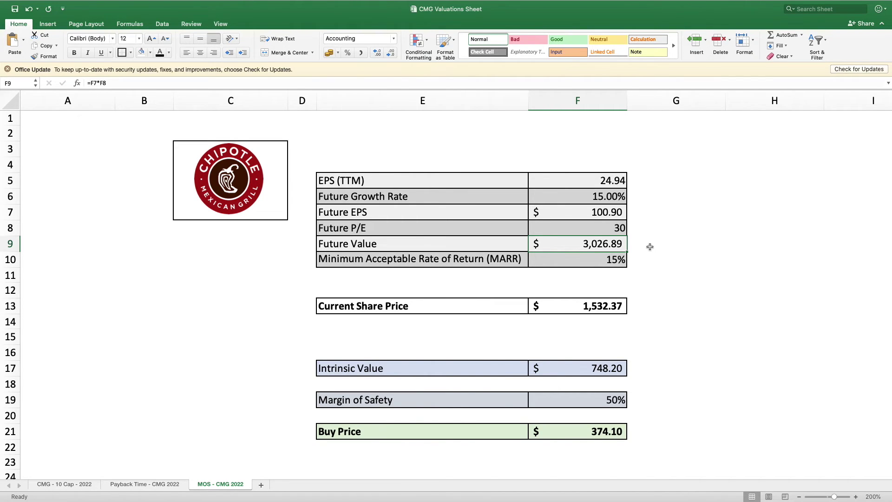
{"action": "key", "text": "Down"}
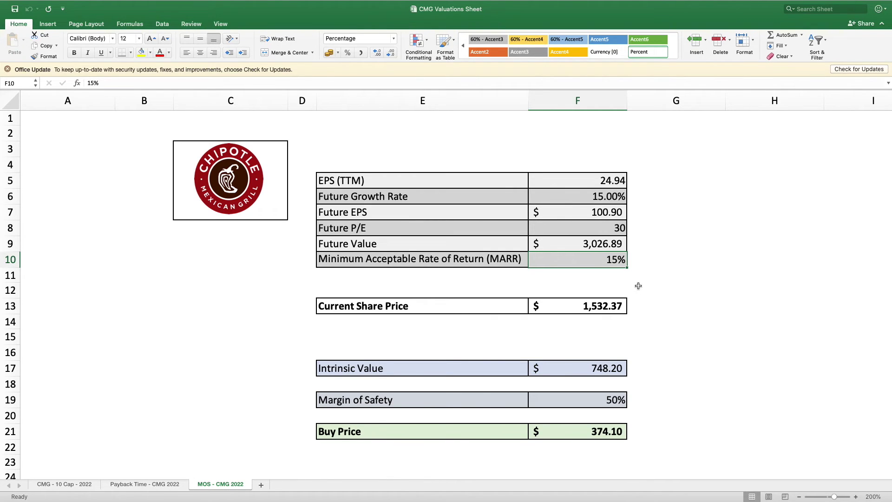
{"action": "left_click", "coordinate": [620, 372]}
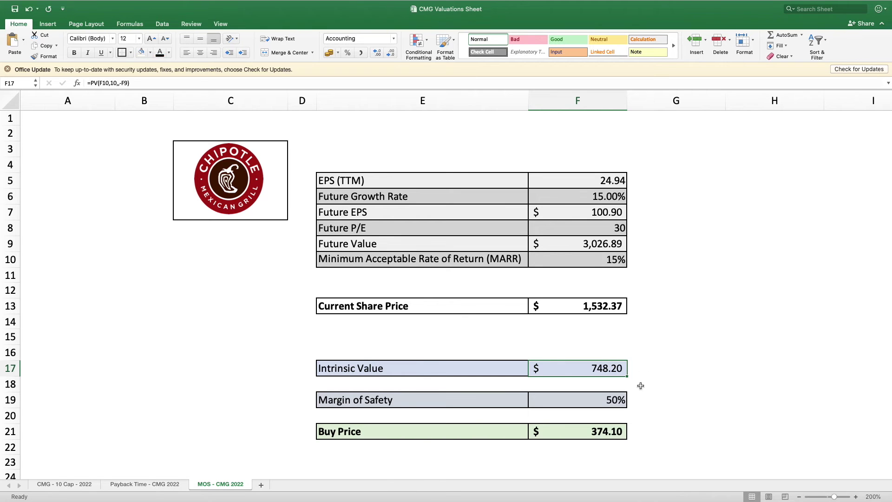
{"action": "left_click", "coordinate": [621, 401]}
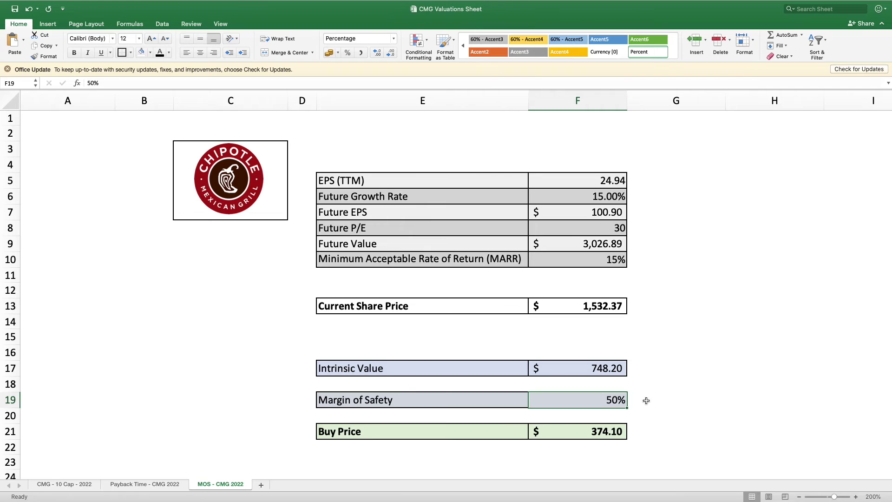
{"action": "left_click", "coordinate": [609, 432]}
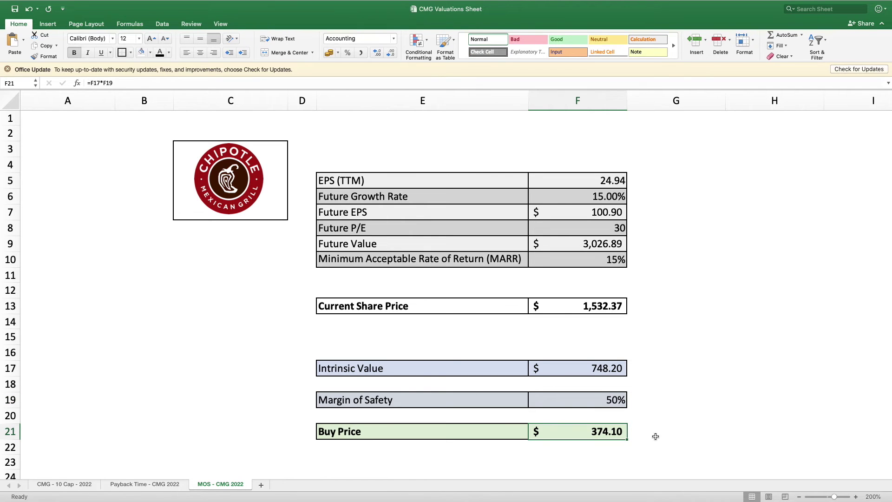
{"action": "left_click", "coordinate": [594, 309]}
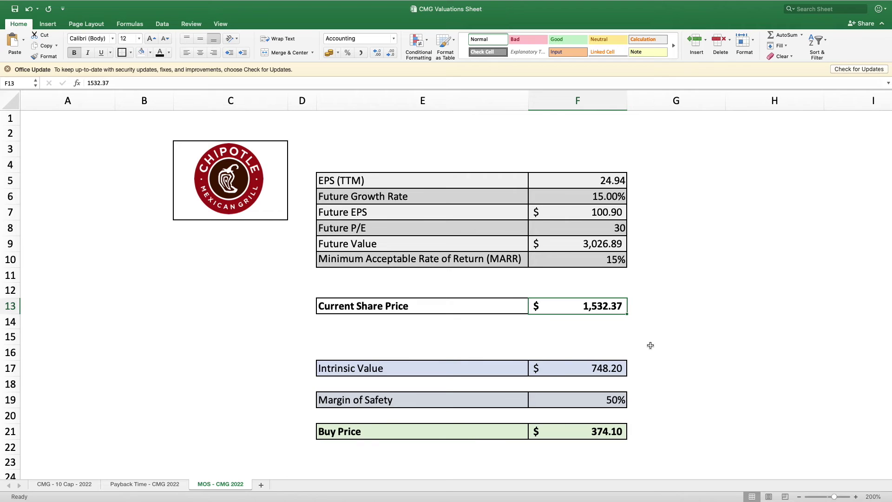
- Set the Future Growth Rate to 20% and the Future P/E to 40 on the MOS sheet
{"action": "left_click", "coordinate": [588, 197]}
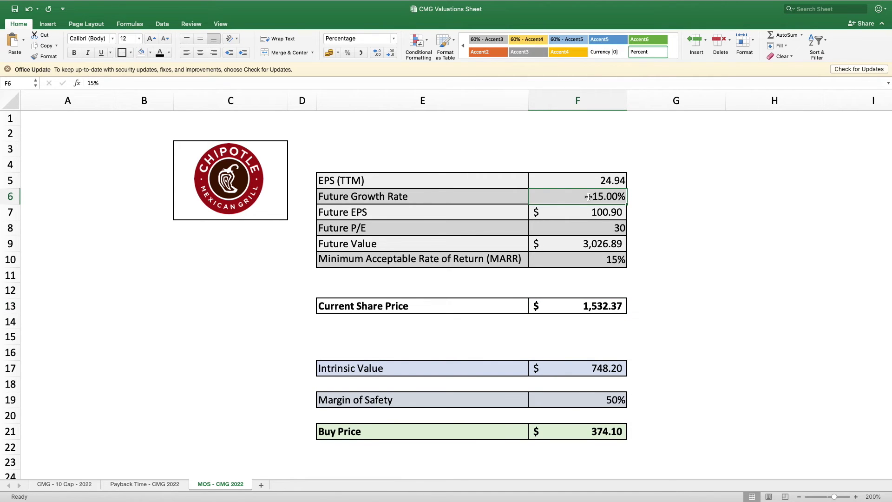
{"action": "type", "text": "20"}
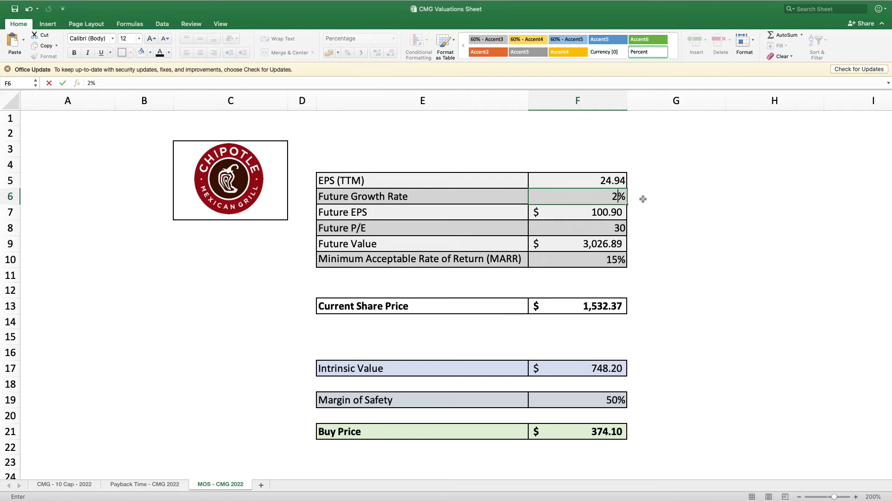
{"action": "key", "text": "Return"}
{"action": "left_click", "coordinate": [604, 226]}
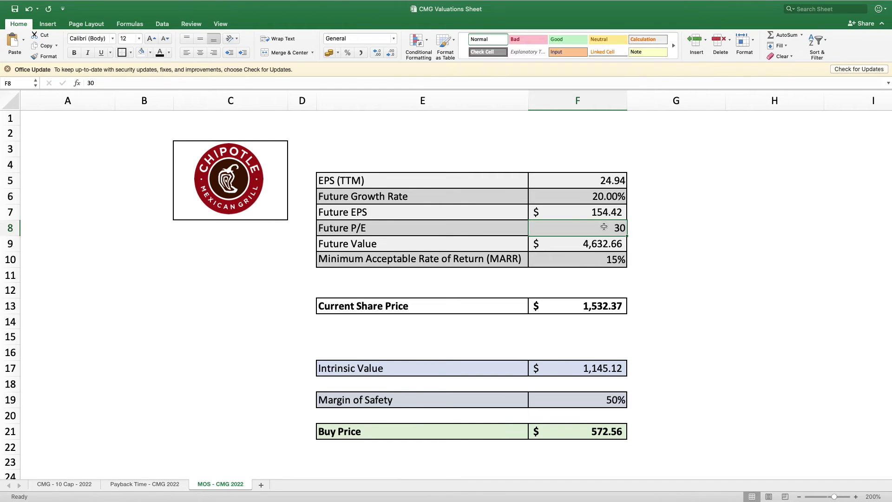
{"action": "type", "text": "40"}
{"action": "left_click", "coordinate": [642, 230]}
- Compare the current share price with the recalculated intrinsic value, and check the margin of safety and buy price
{"action": "left_click", "coordinate": [600, 307]}
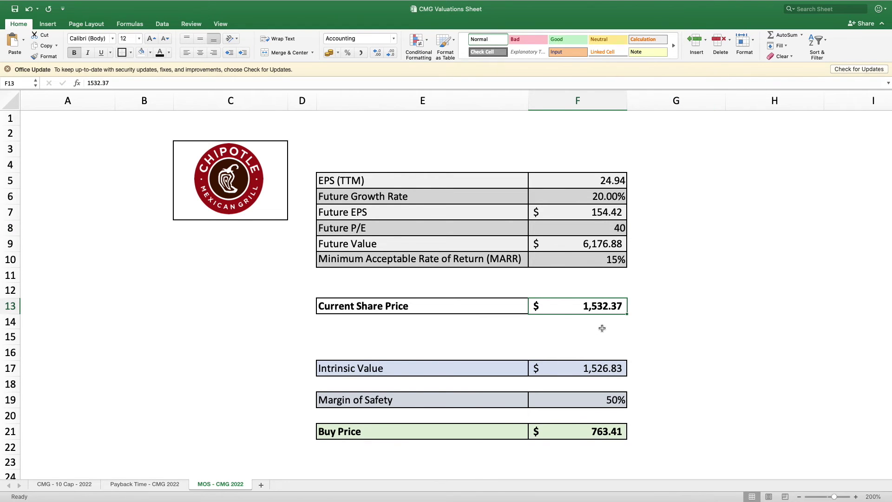
{"action": "left_click", "coordinate": [617, 369]}
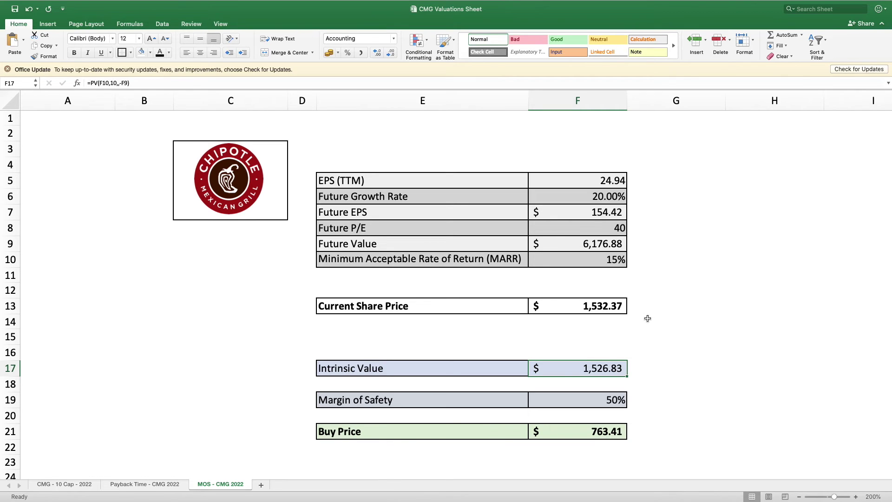
{"action": "key", "text": "Down"}
{"action": "key", "text": "Down"}
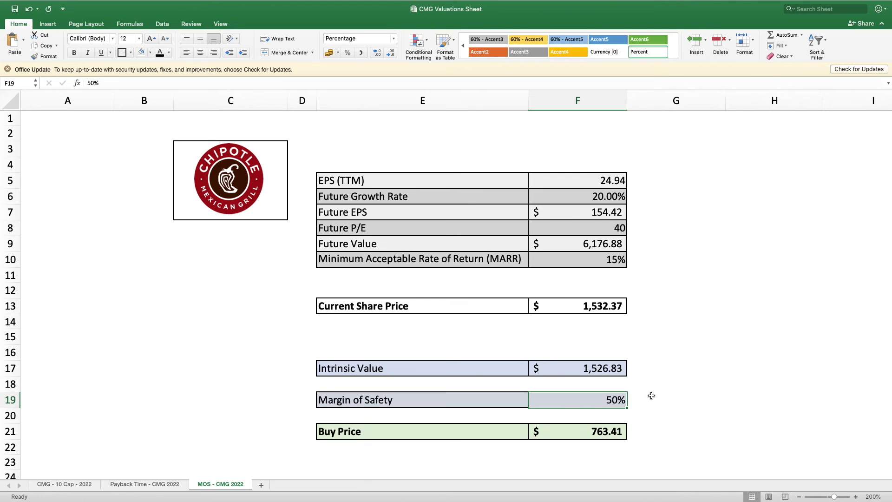
{"action": "left_click", "coordinate": [605, 435]}
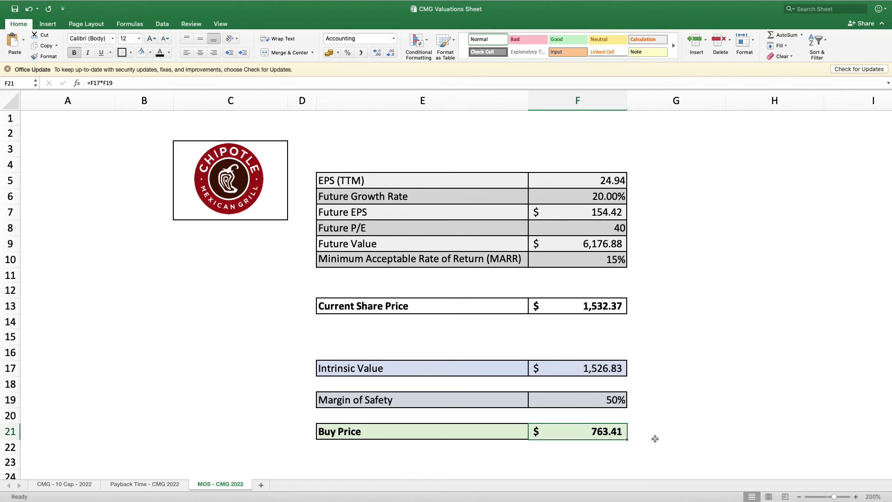